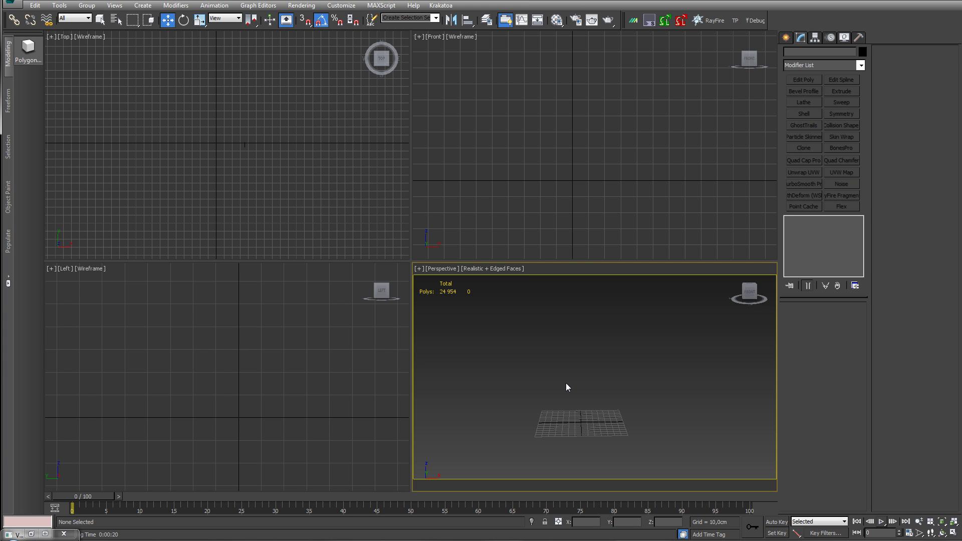
- Create a large Standard Primitives plane, Plane001, as the floor in the Perspective view
{"action": "left_click", "coordinate": [786, 37]}
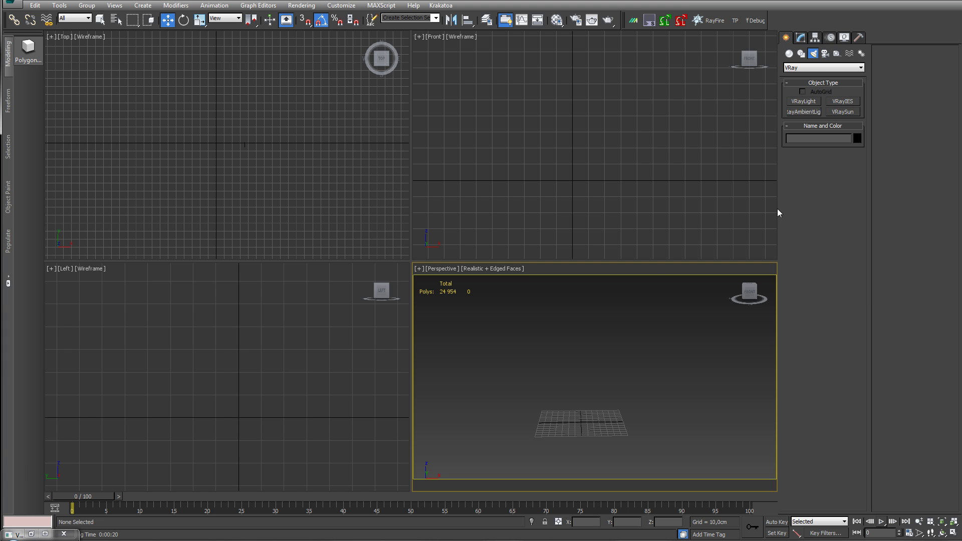
{"action": "left_click", "coordinate": [790, 54]}
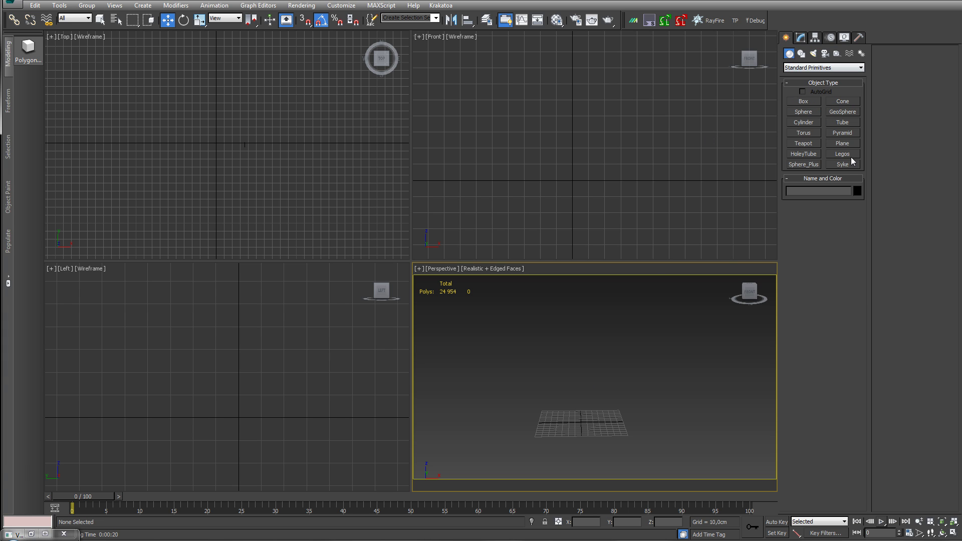
{"action": "left_click", "coordinate": [843, 143]}
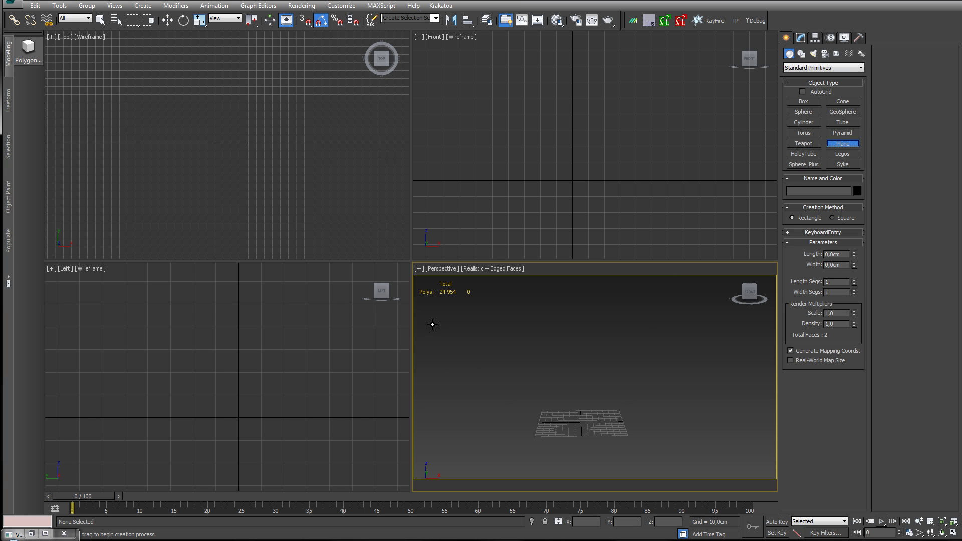
{"action": "left_click_drag", "start_coordinate": [427, 323], "coordinate": [855, 235]}
{"action": "left_click", "coordinate": [856, 258]}
- Move Plane001 along X and Y to centre it at the origin, then deselect it
{"action": "key", "text": "w"}
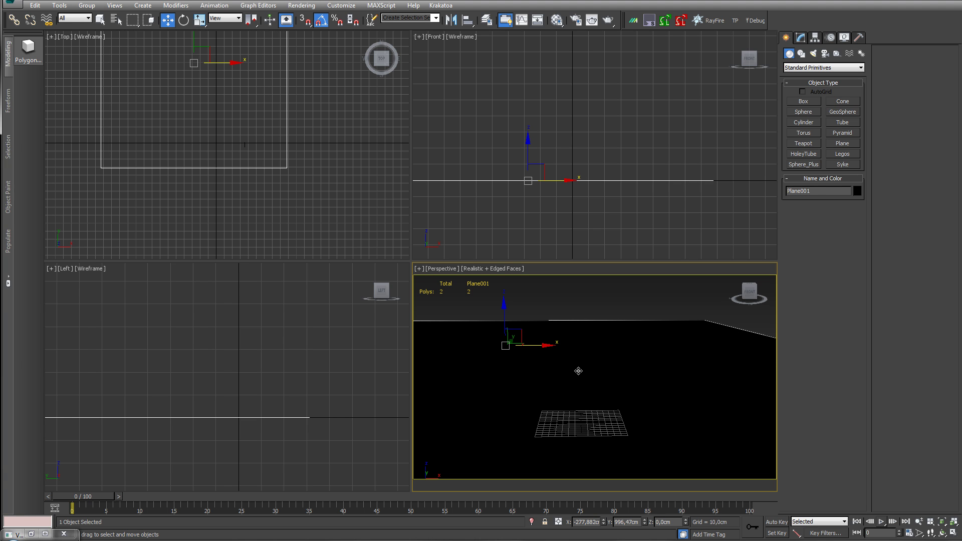
{"action": "left_click_drag", "start_coordinate": [564, 346], "coordinate": [629, 346]}
{"action": "scroll", "coordinate": [304, 125], "scroll_direction": "down", "scroll_amount": 5}
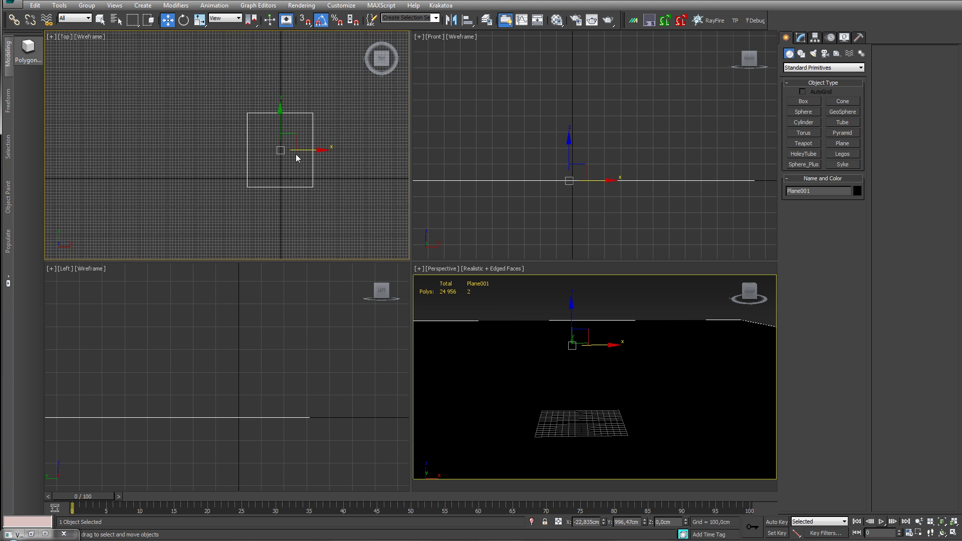
{"action": "left_click_drag", "start_coordinate": [281, 140], "coordinate": [287, 146]}
{"action": "left_click", "coordinate": [538, 307]}
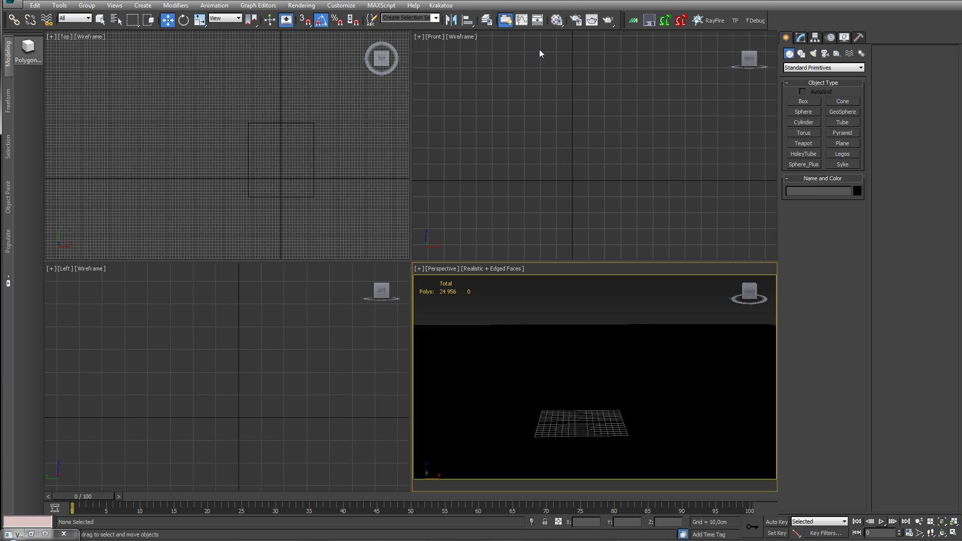
- Make an unused Material Editor slot a VRayMtl and apply it to the floor plane
{"action": "left_click", "coordinate": [557, 20]}
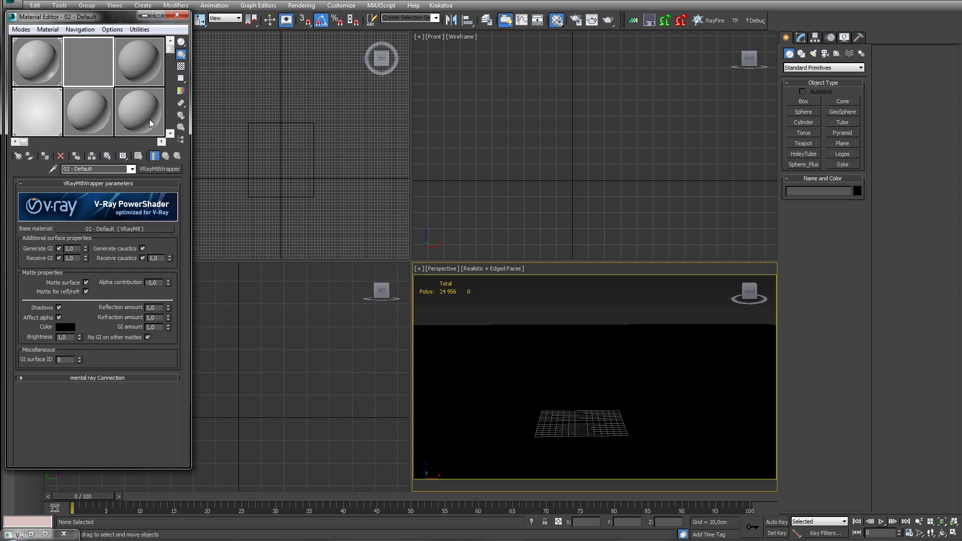
{"action": "left_click", "coordinate": [149, 118]}
{"action": "left_click", "coordinate": [158, 170]}
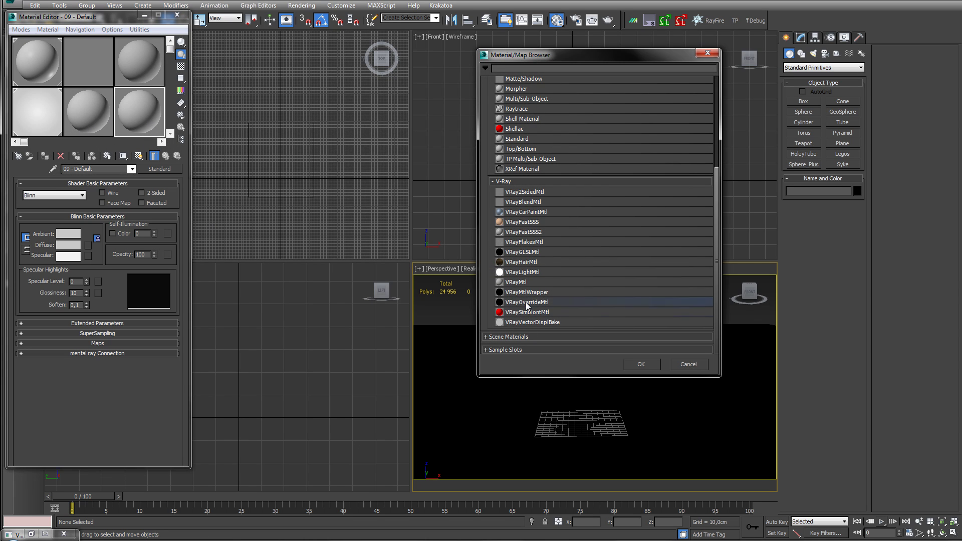
{"action": "double_click", "coordinate": [515, 282]}
{"action": "left_click_drag", "start_coordinate": [142, 117], "coordinate": [490, 412]}
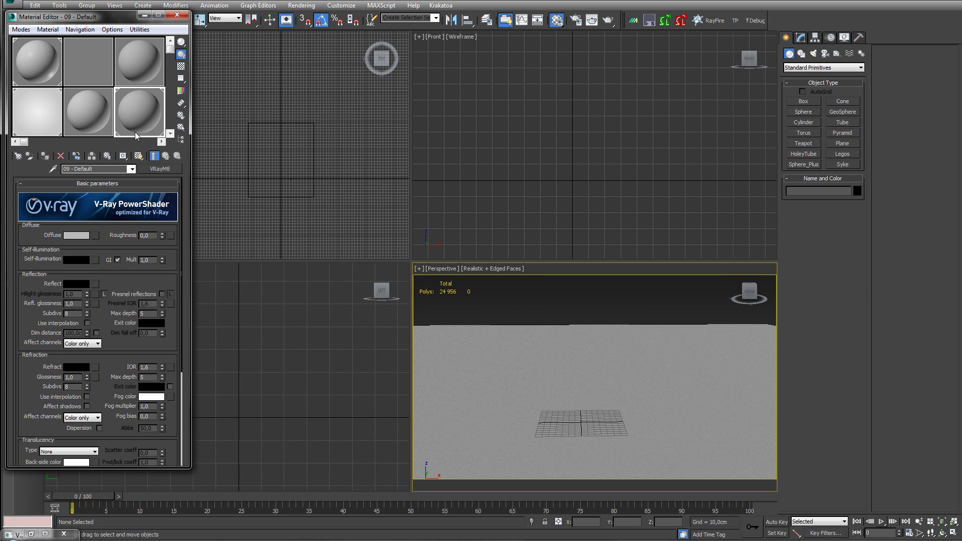
- Wrap it in VRayMtlWrapper, keeping the old material as base, with Matte surface and Alpha contribution -1
{"action": "left_click", "coordinate": [161, 170]}
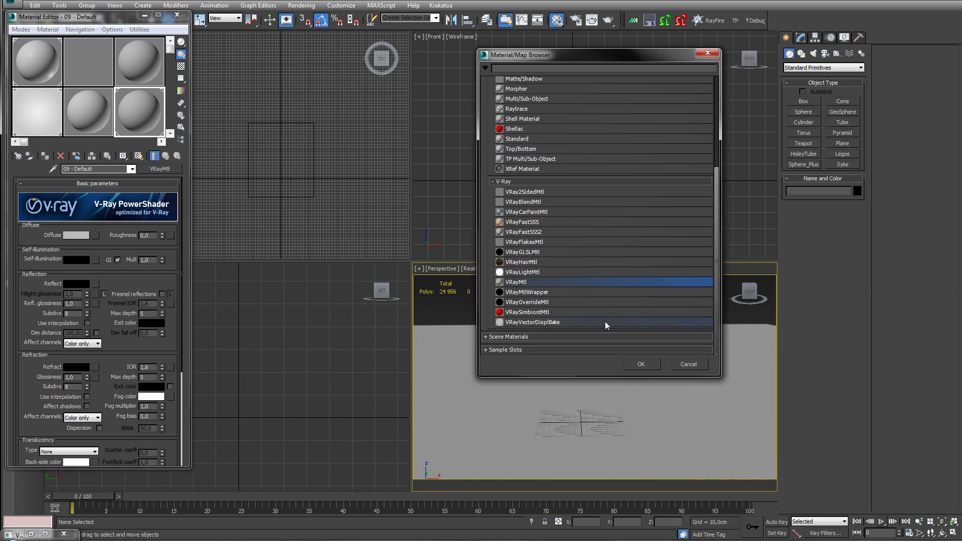
{"action": "double_click", "coordinate": [526, 294]}
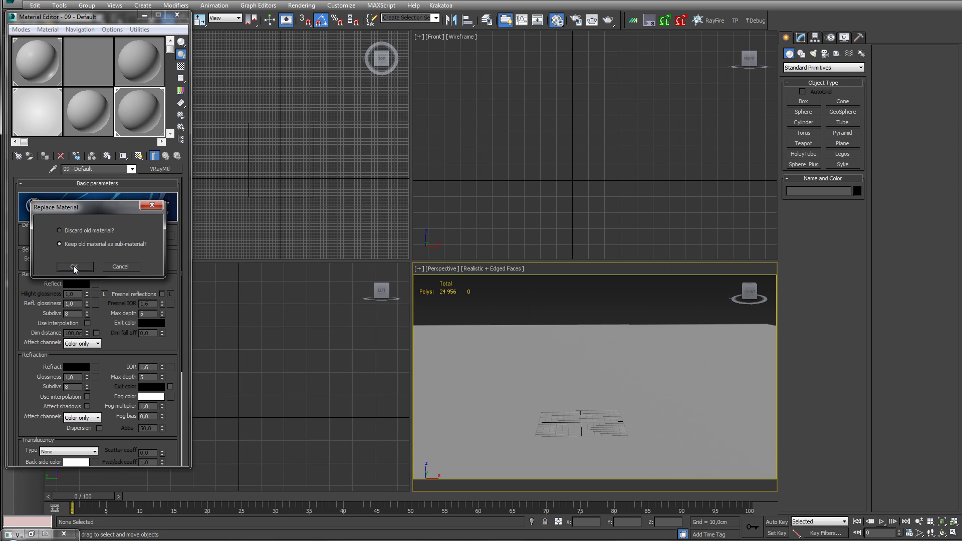
{"action": "left_click", "coordinate": [74, 267]}
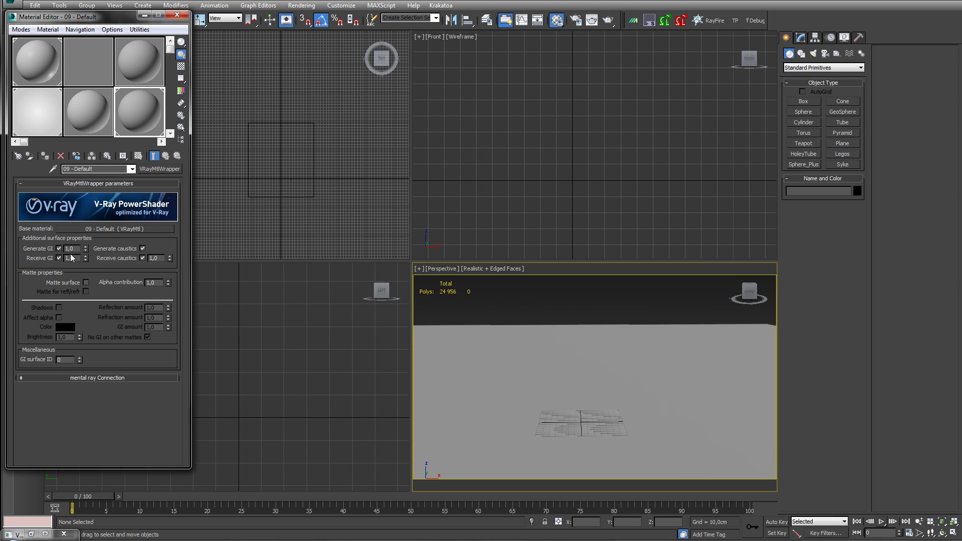
{"action": "left_click", "coordinate": [85, 282]}
{"action": "left_click", "coordinate": [85, 291]}
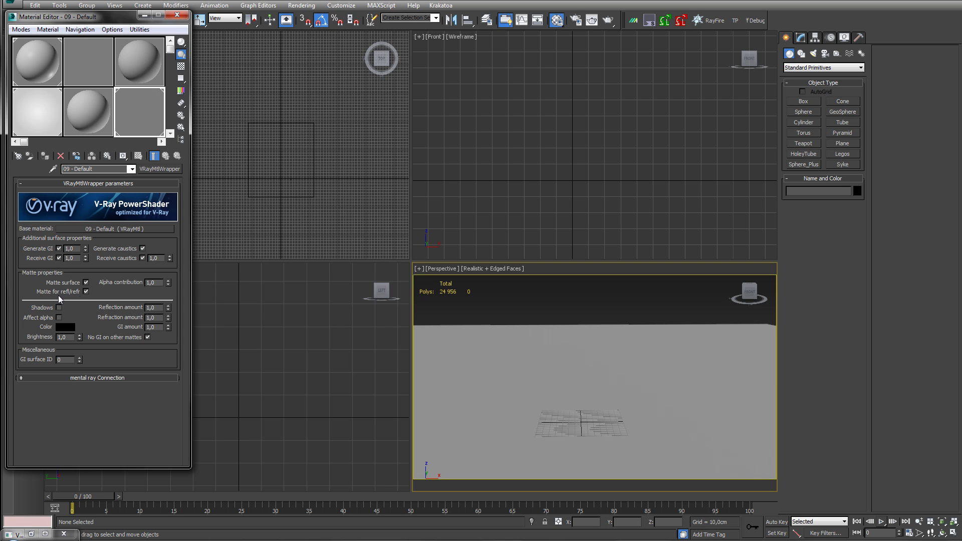
{"action": "left_click_drag", "start_coordinate": [168, 283], "coordinate": [167, 422]}
{"action": "left_click", "coordinate": [114, 229]}
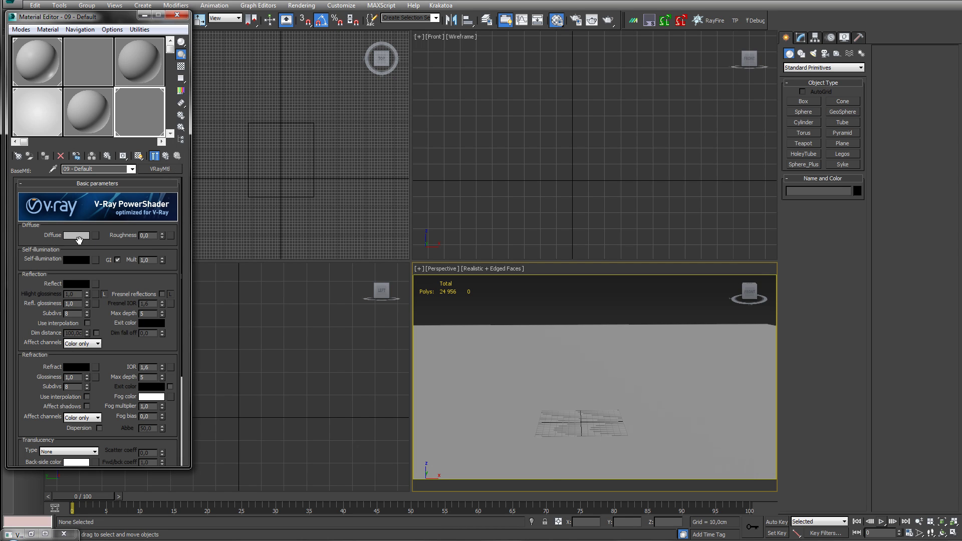
{"action": "left_click", "coordinate": [156, 156]}
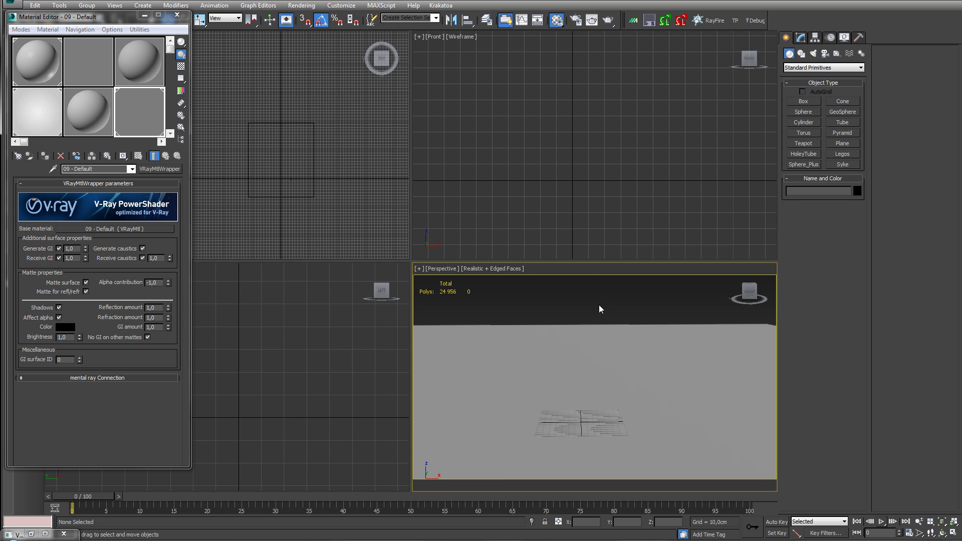
- Load the radial Gradient Ramp environment map, Map #2, for editing and keep the background colour black
{"action": "left_click", "coordinate": [301, 6]}
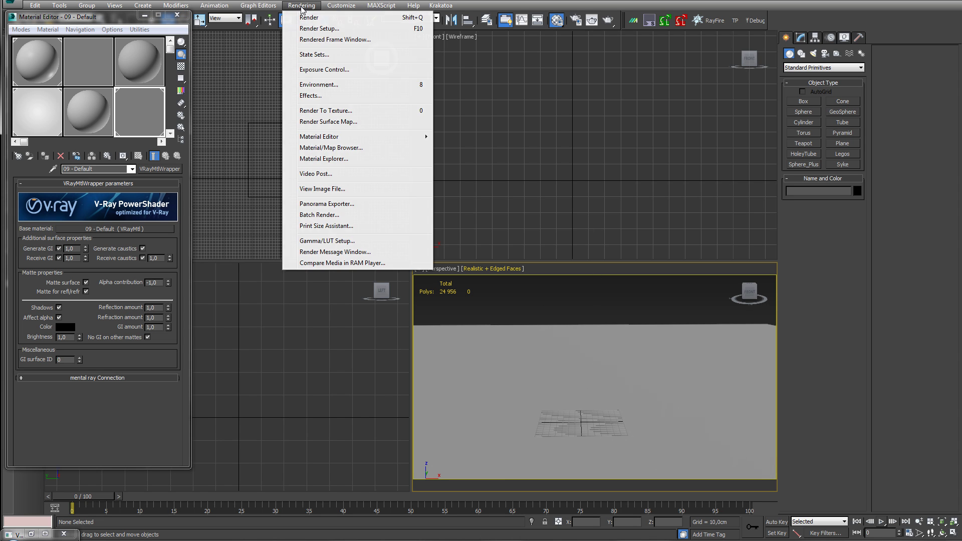
{"action": "left_click", "coordinate": [326, 90]}
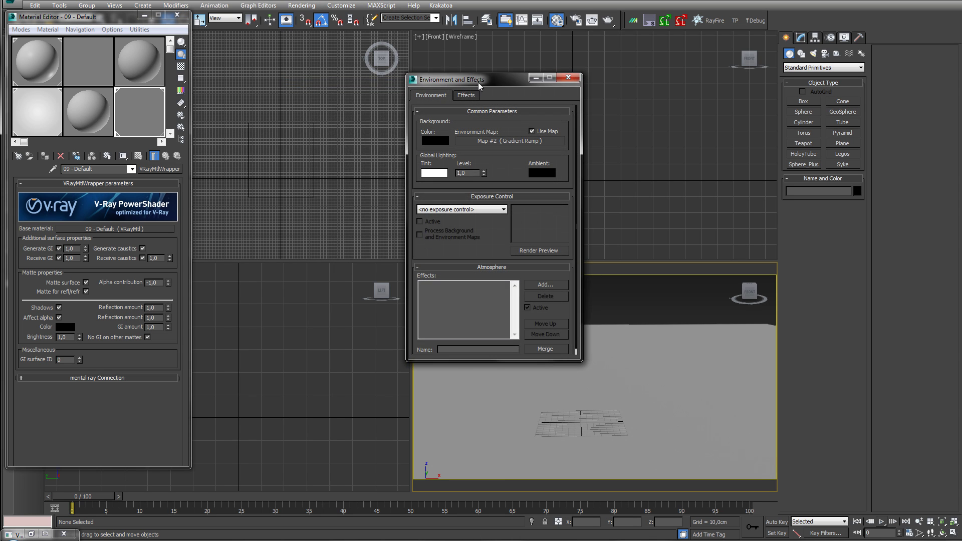
{"action": "left_click_drag", "start_coordinate": [479, 74], "coordinate": [561, 85]}
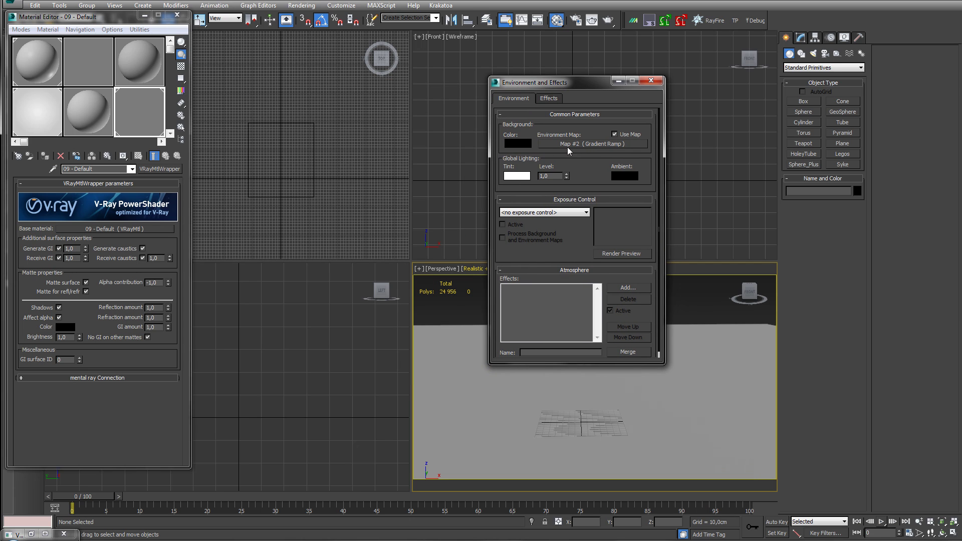
{"action": "left_click", "coordinate": [36, 112]}
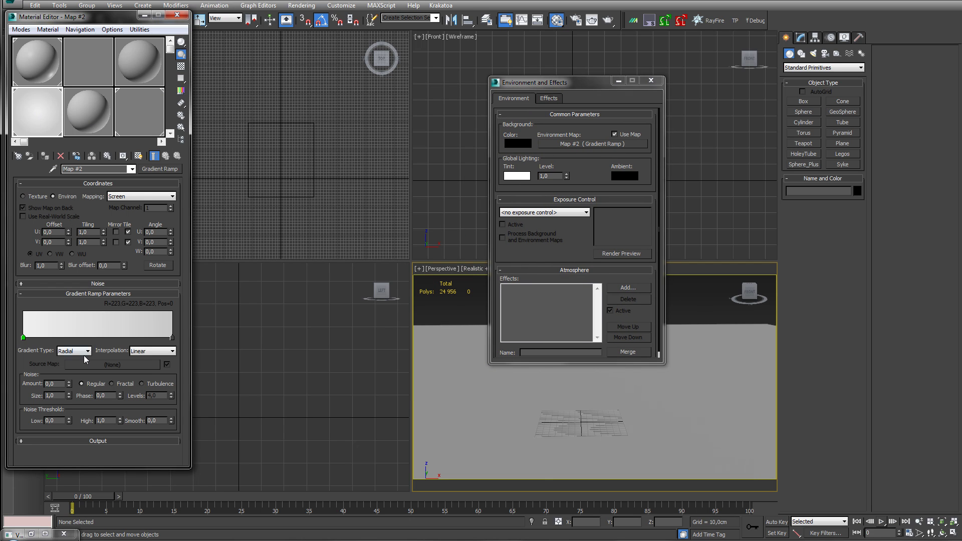
{"action": "left_click", "coordinate": [511, 145]}
{"action": "left_click", "coordinate": [415, 104]}
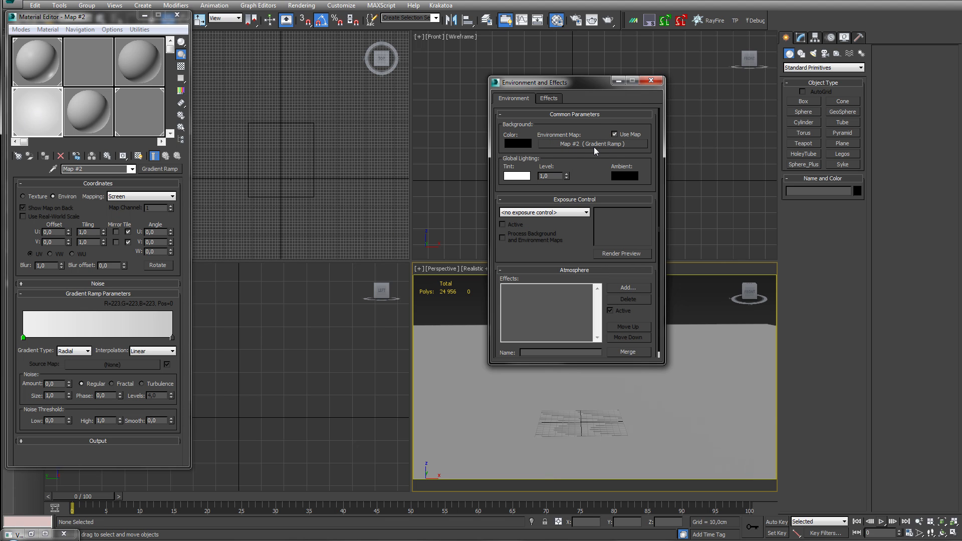
{"action": "left_click", "coordinate": [659, 74]}
{"action": "left_click", "coordinate": [650, 82]}
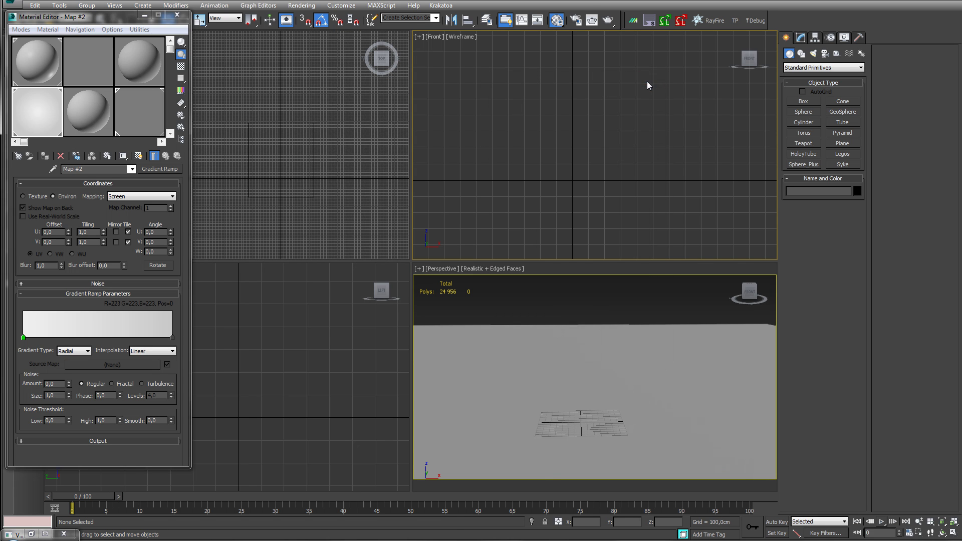
{"action": "key", "text": "F10"}
{"action": "left_click", "coordinate": [95, 30]}
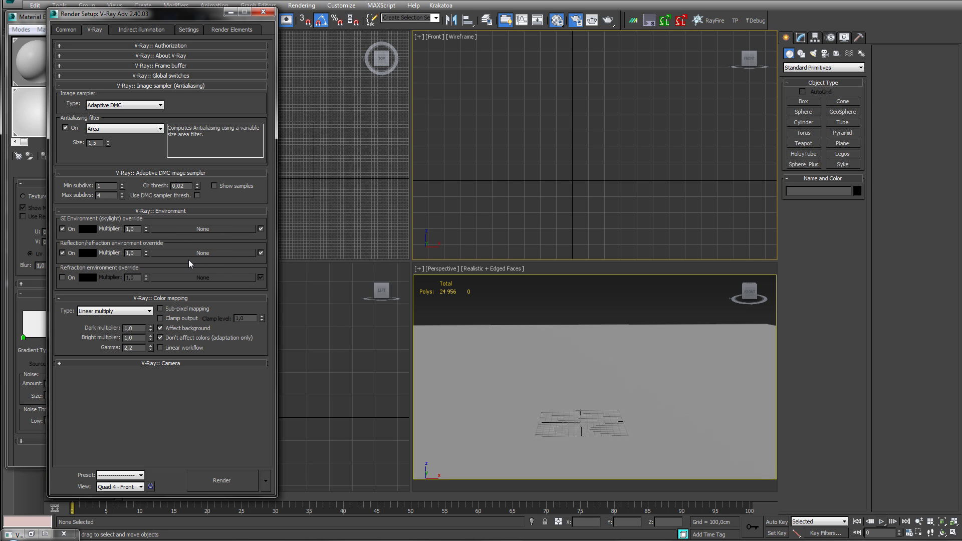
{"action": "left_click", "coordinate": [263, 12]}
- Unhide the INFINITE FLOOR text objects and select Text004, framing it in the Top view
{"action": "left_click", "coordinate": [545, 307]}
{"action": "right_click", "coordinate": [574, 300]}
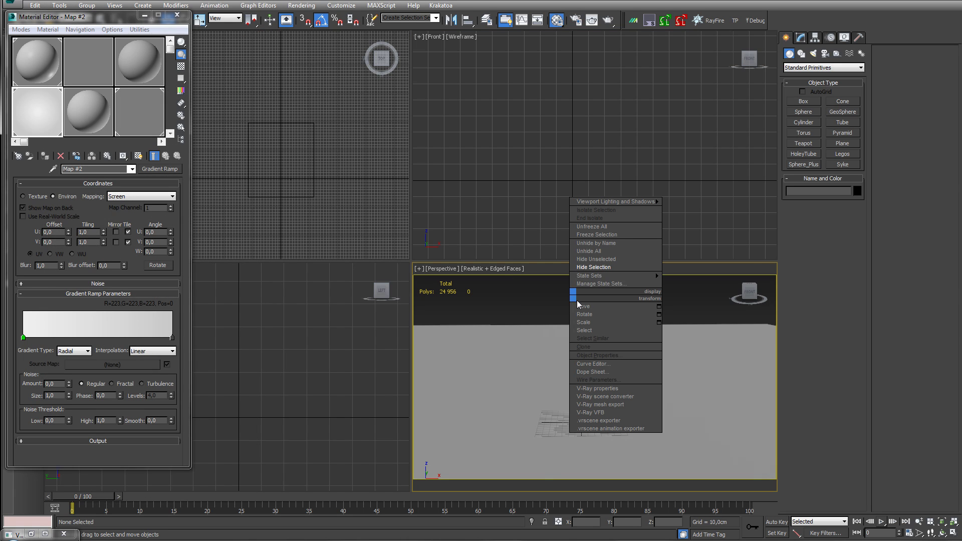
{"action": "left_click", "coordinate": [593, 251]}
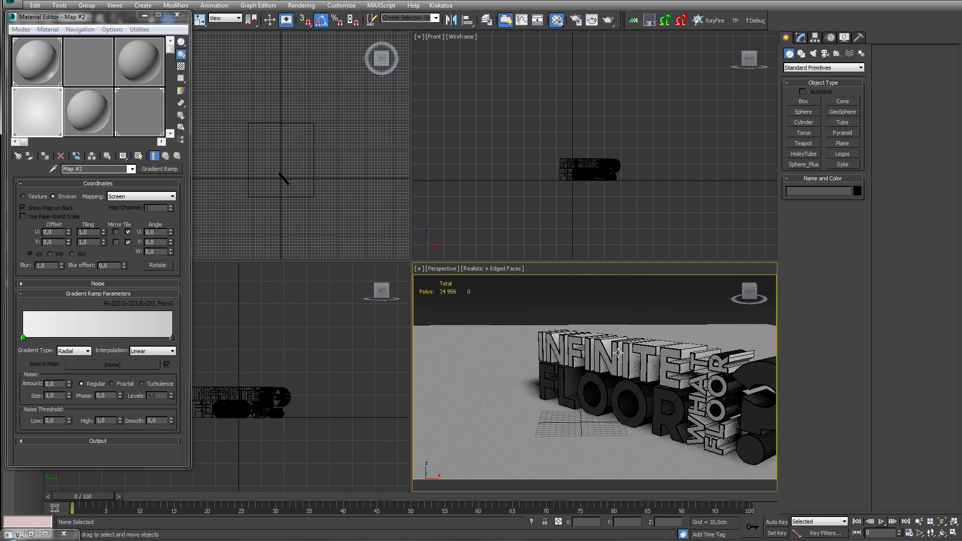
{"action": "middle_click_drag", "start_coordinate": [602, 356], "coordinate": [590, 351]}
{"action": "left_click", "coordinate": [592, 351]}
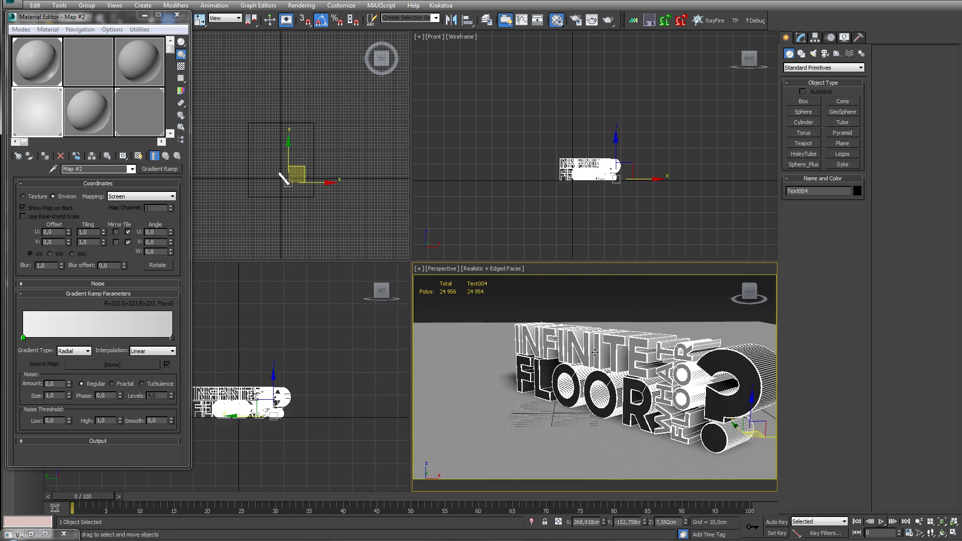
{"action": "scroll", "coordinate": [296, 173], "scroll_direction": "up", "scroll_amount": 5}
{"action": "middle_click_drag", "start_coordinate": [292, 174], "coordinate": [326, 184]}
{"action": "scroll", "coordinate": [305, 181], "scroll_direction": "up", "scroll_amount": 2}
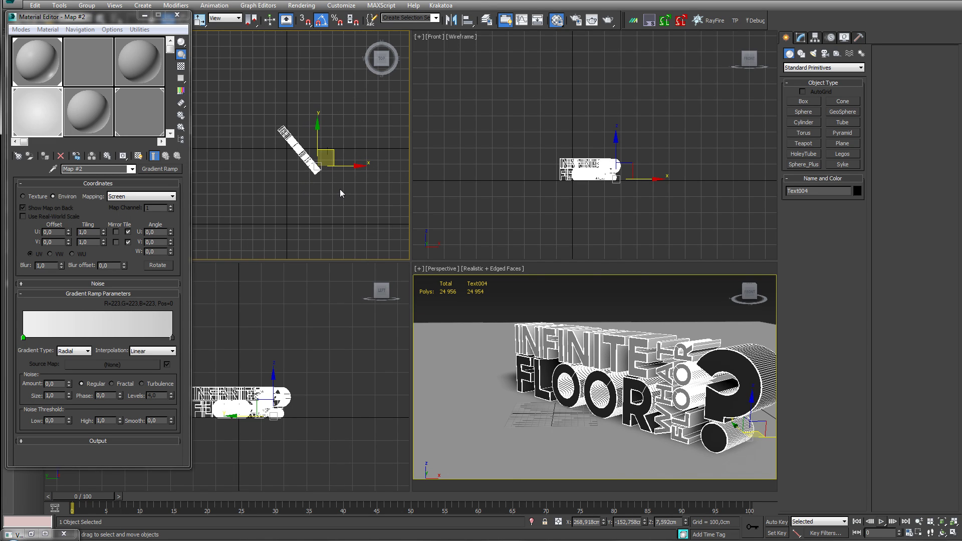
- Draw a VRayLight plane over the text in Top view and raise it high above
{"action": "left_click", "coordinate": [813, 53]}
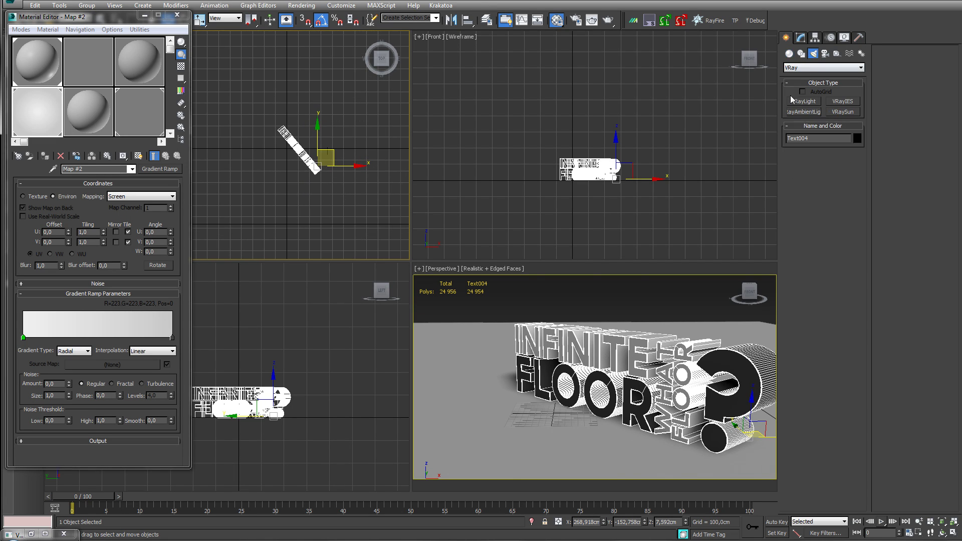
{"action": "left_click", "coordinate": [795, 100]}
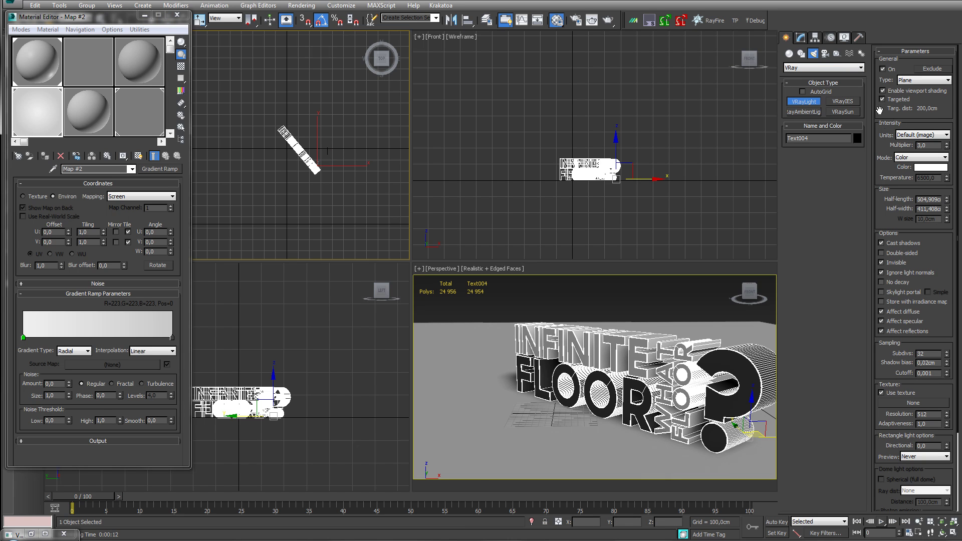
{"action": "left_click_drag", "start_coordinate": [239, 107], "coordinate": [345, 190]}
{"action": "right_click", "coordinate": [509, 198]}
{"action": "right_click", "coordinate": [502, 169]}
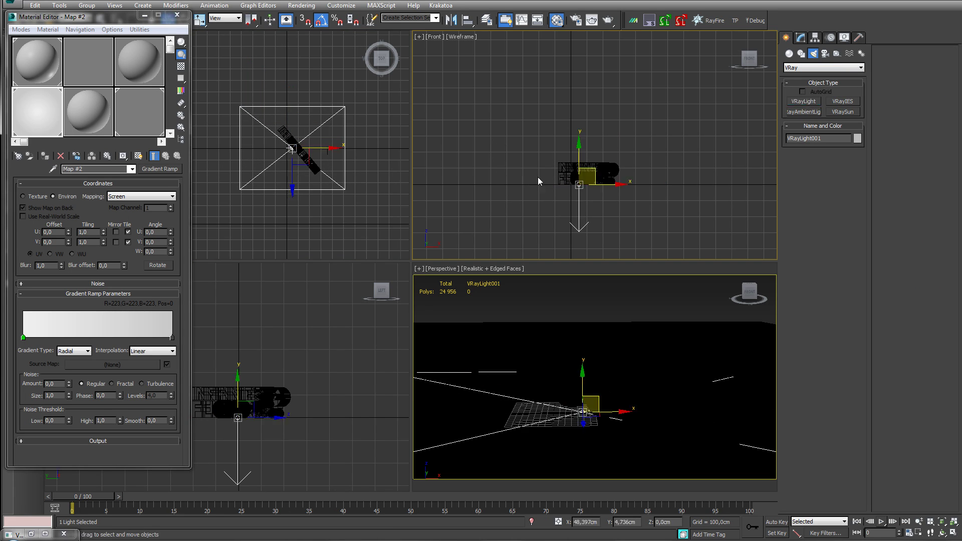
{"action": "left_click_drag", "start_coordinate": [579, 156], "coordinate": [579, 58]}
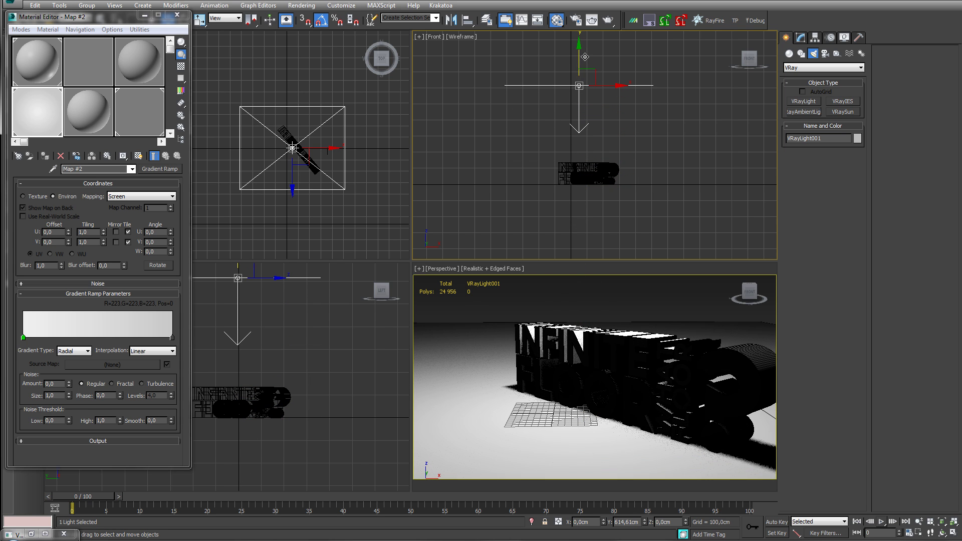
- Set VRayLight001's intensity Multiplier to 4,0 in the Modify panel
{"action": "left_click", "coordinate": [800, 37]}
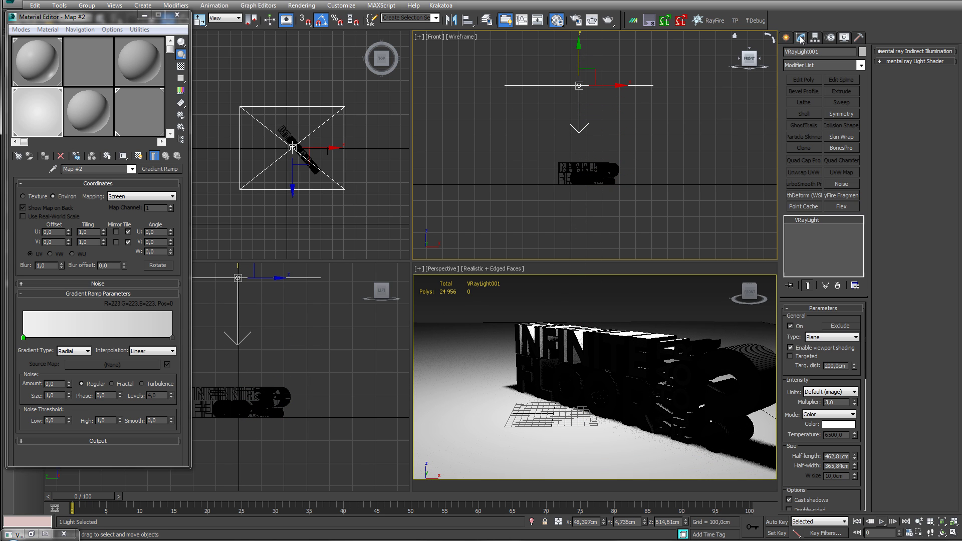
{"action": "left_click", "coordinate": [855, 401]}
{"action": "left_click", "coordinate": [855, 404]}
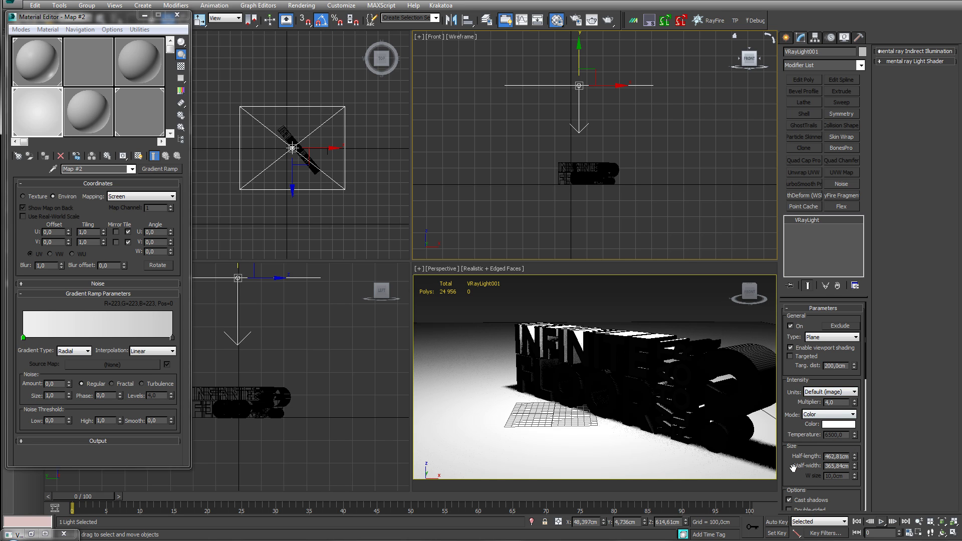
{"action": "scroll", "coordinate": [792, 468], "scroll_direction": "down", "scroll_amount": 3}
{"action": "scroll", "coordinate": [792, 468], "scroll_direction": "up", "scroll_amount": 3}
- Make the plane light Targeted and clone a copy to the left of the text
{"action": "left_click", "coordinate": [792, 357]}
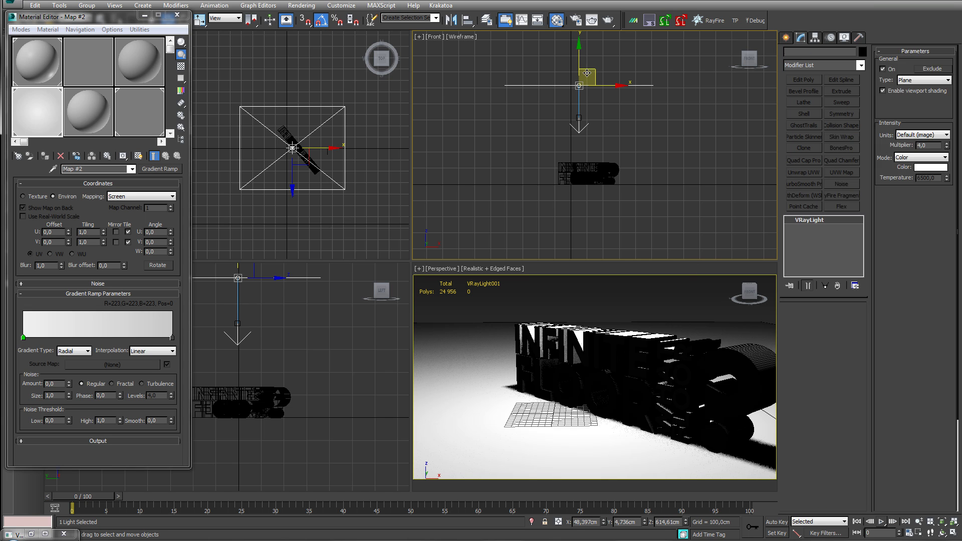
{"action": "left_click_drag", "start_coordinate": [575, 81], "coordinate": [451, 105], "text": "shift"}
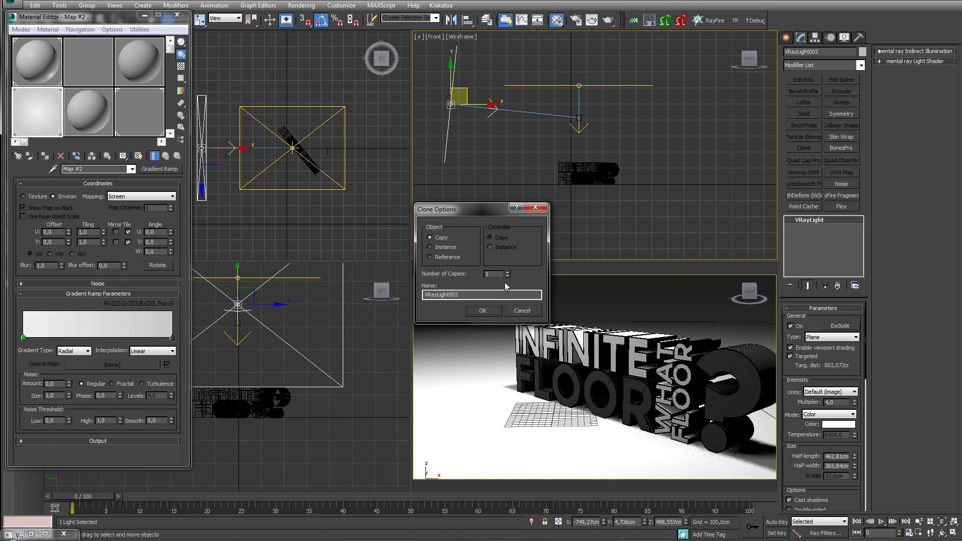
{"action": "left_click", "coordinate": [482, 310]}
- Move both lights' targets down onto the text
{"action": "left_click", "coordinate": [579, 119]}
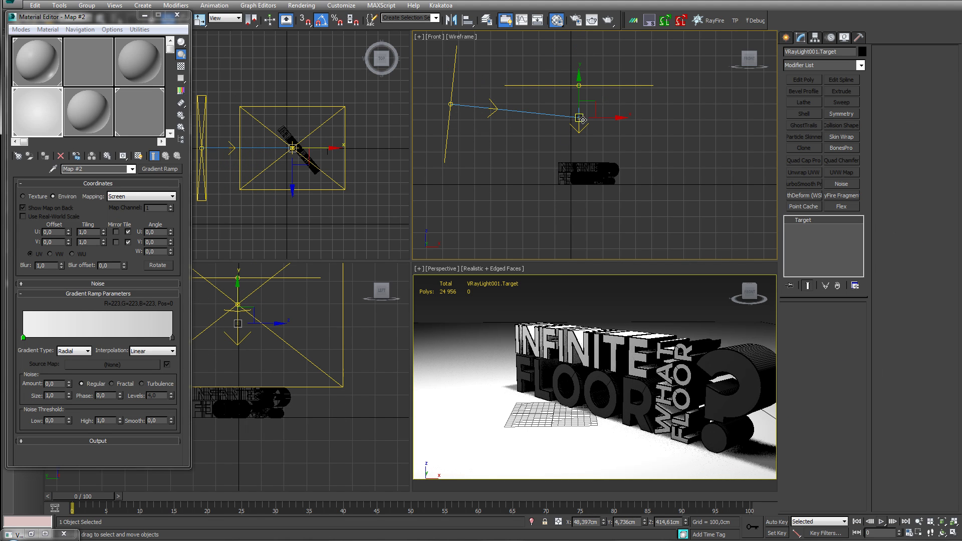
{"action": "left_click_drag", "start_coordinate": [579, 89], "coordinate": [583, 151]}
{"action": "left_click", "coordinate": [580, 119]}
{"action": "left_click", "coordinate": [786, 38]}
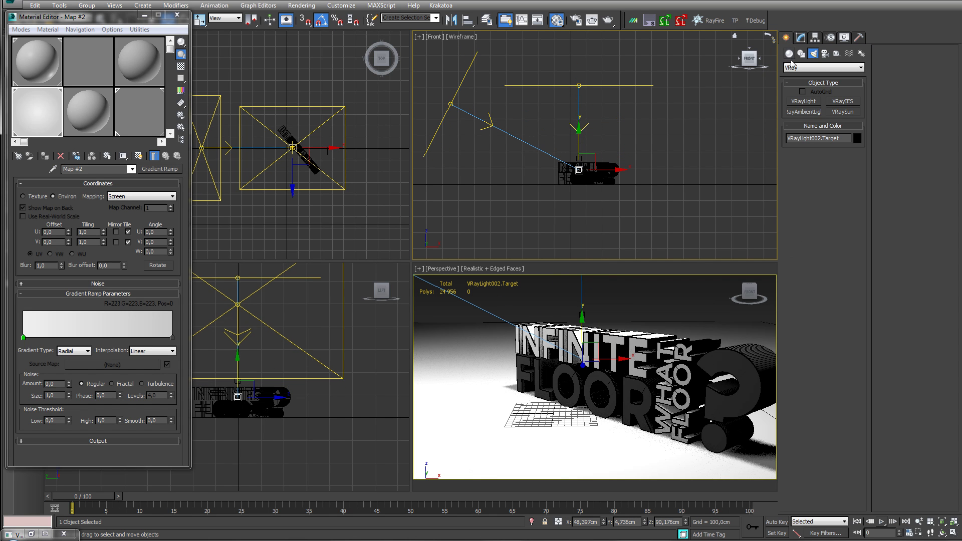
{"action": "left_click", "coordinate": [800, 37]}
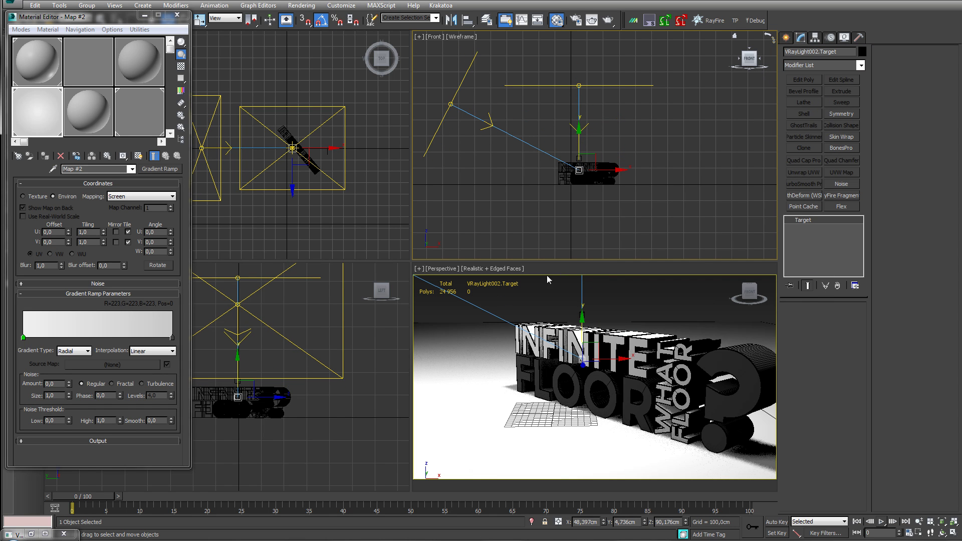
- Raise the first plane light higher above the text, deselect everything, and start a test render
{"action": "left_click", "coordinate": [464, 75]}
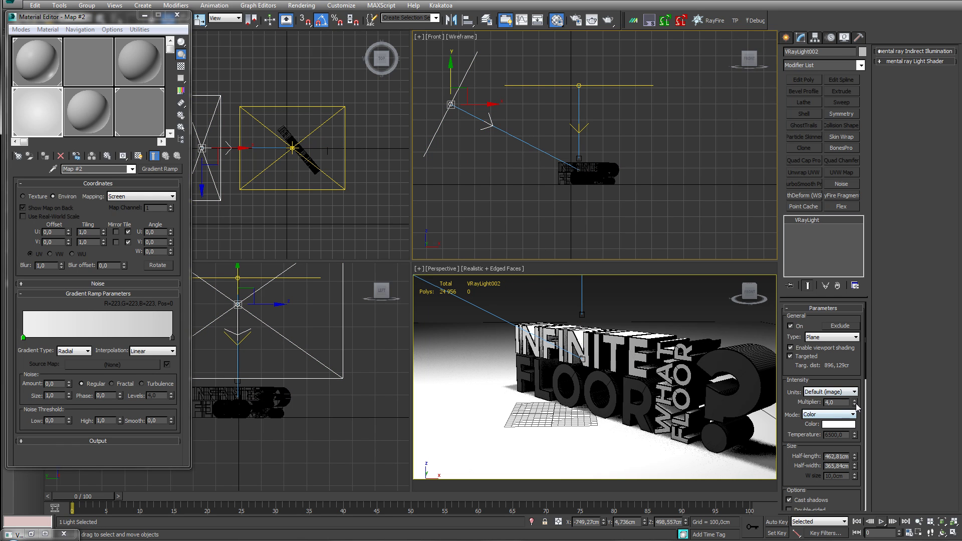
{"action": "left_click", "coordinate": [617, 85]}
{"action": "left_click_drag", "start_coordinate": [580, 61], "coordinate": [579, 25]}
{"action": "left_click", "coordinate": [660, 302]}
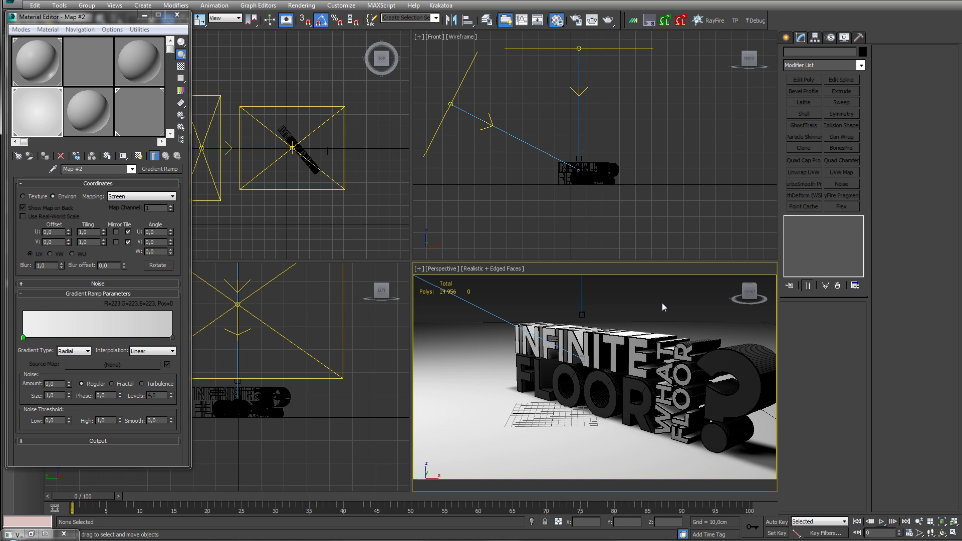
{"action": "left_click", "coordinate": [608, 20]}
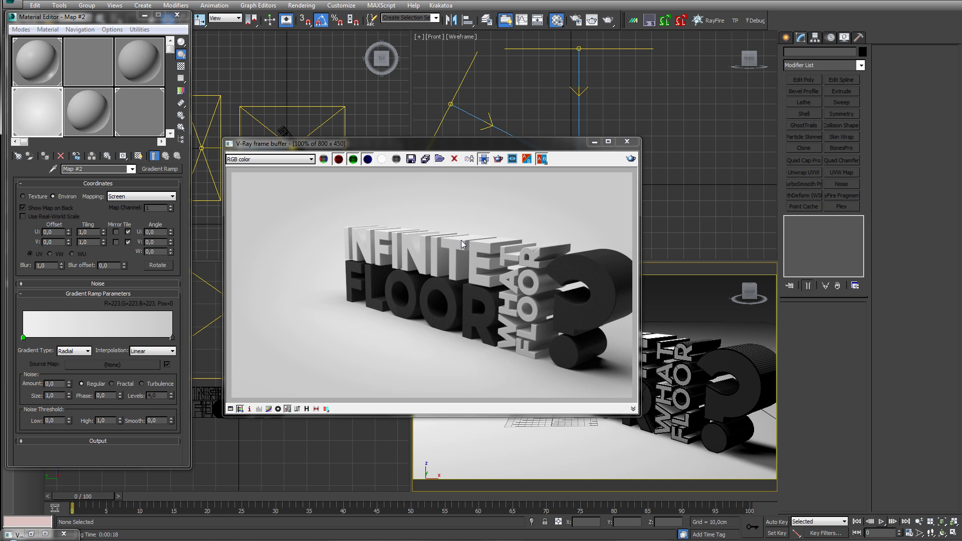
- Inspect pixel values in the V-Ray frame buffer render, then close it
{"action": "right_click_drag", "start_coordinate": [469, 242], "coordinate": [449, 245]}
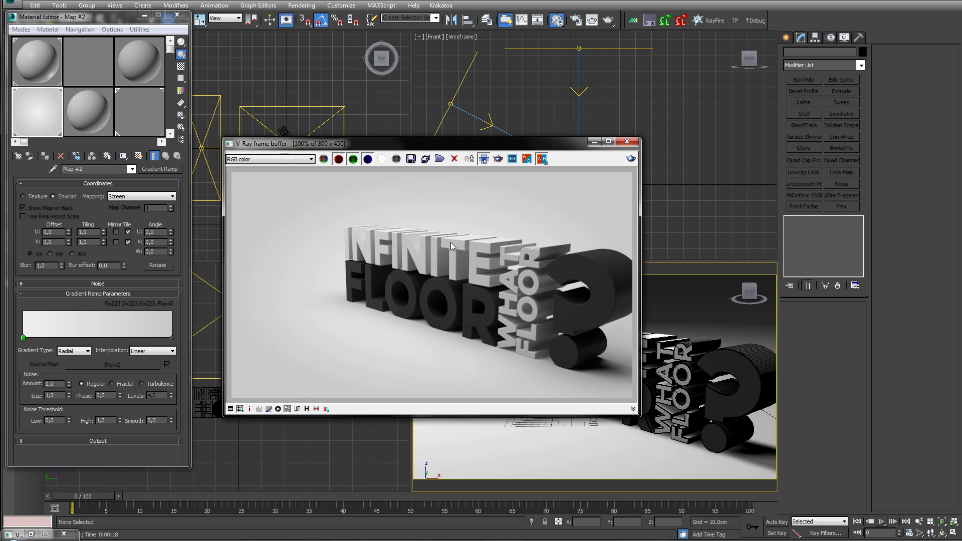
{"action": "right_click_drag", "start_coordinate": [606, 279], "coordinate": [535, 320]}
{"action": "left_click", "coordinate": [627, 142]}
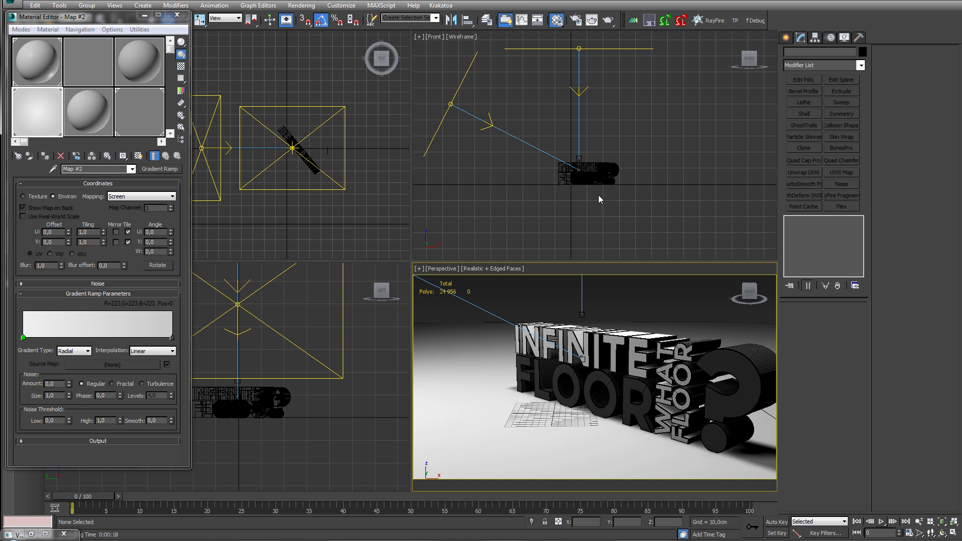
- Uncheck Affect background under V-Ray Color mapping and close Render Setup
{"action": "left_click", "coordinate": [576, 20]}
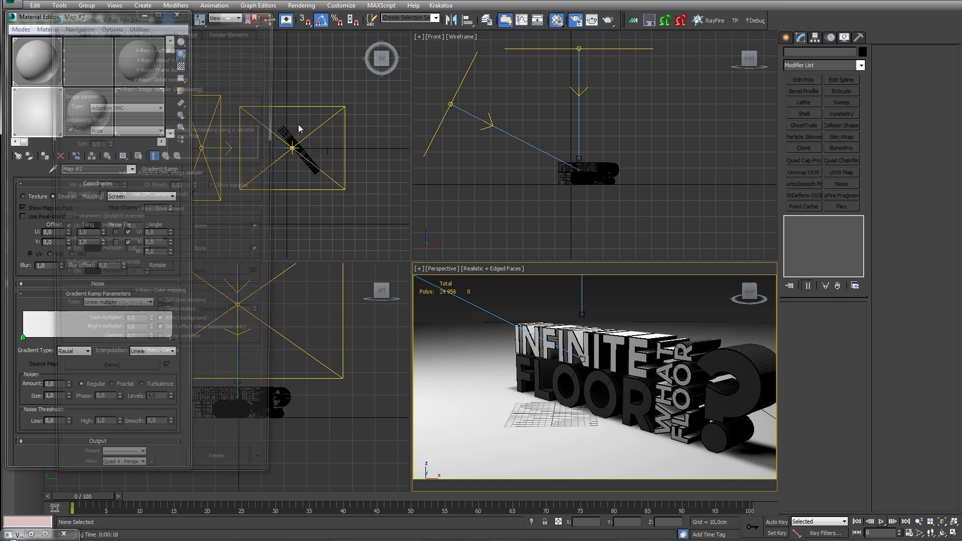
{"action": "left_click", "coordinate": [160, 329]}
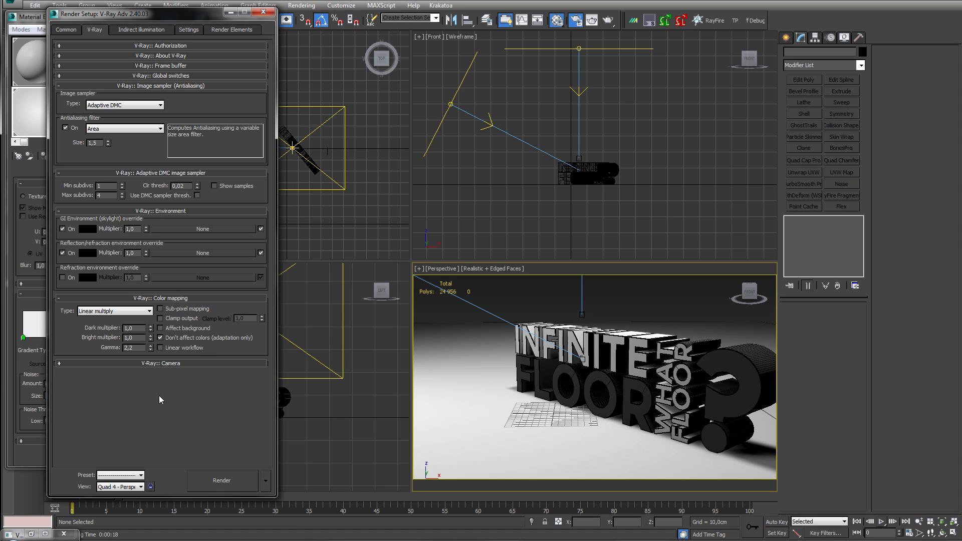
{"action": "left_click", "coordinate": [263, 14]}
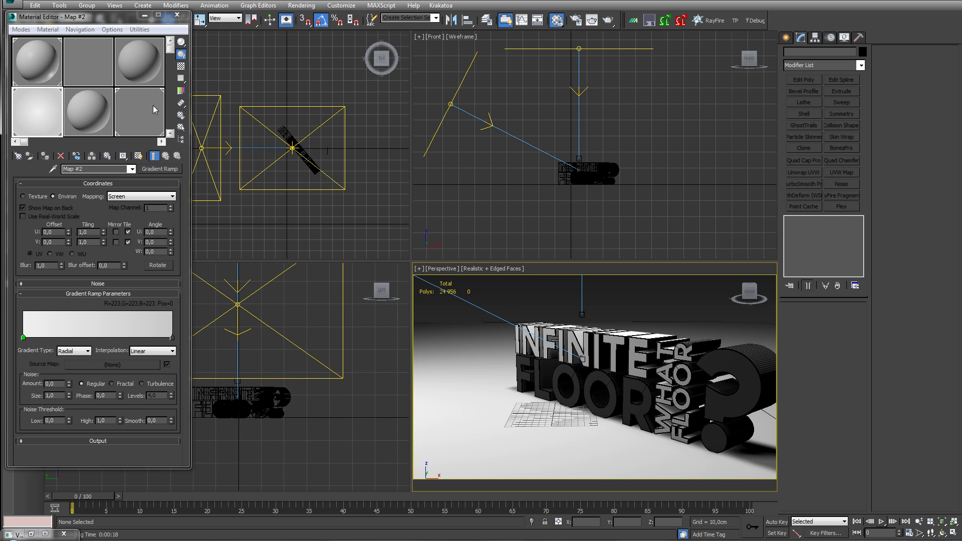
- In the 09 - Default wrapper material, adjust Receive GI and uncheck Generate GI
{"action": "left_click", "coordinate": [138, 133]}
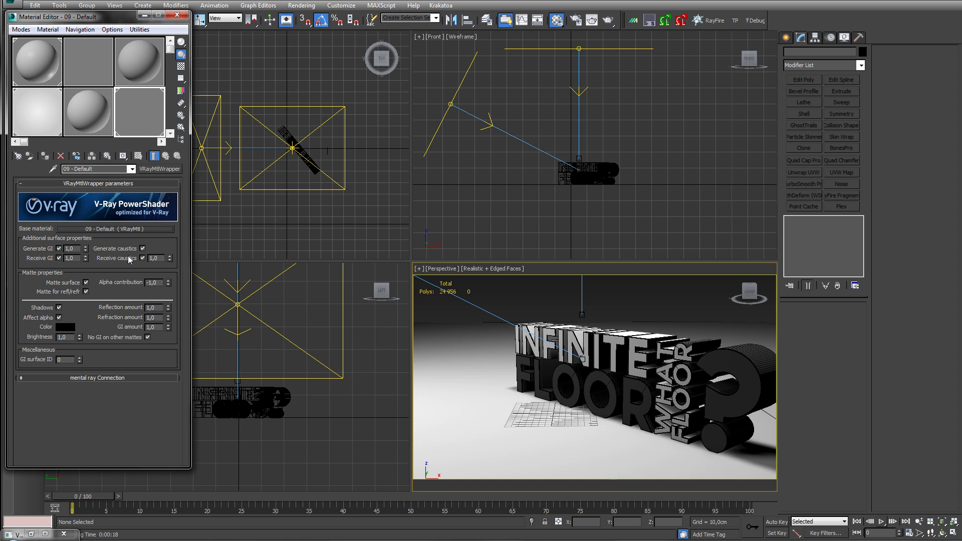
{"action": "left_click", "coordinate": [58, 258]}
{"action": "mouse_move", "coordinate": [85, 258]}
{"action": "left_mouse_down"}
{"action": "mouse_move", "coordinate": [92, 253]}
{"action": "mouse_move", "coordinate": [85, 267]}
{"action": "left_mouse_up"}
{"action": "left_click", "coordinate": [59, 248]}
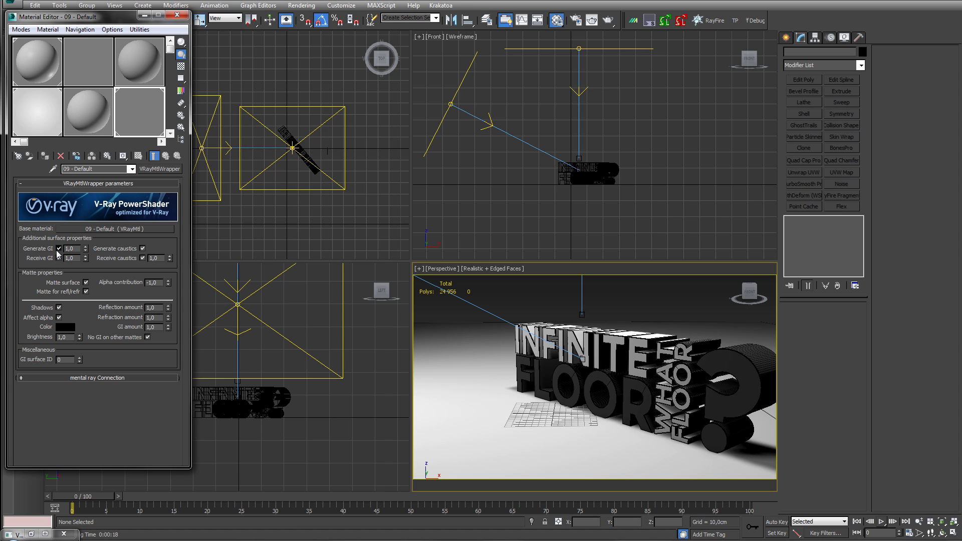
- Stop the render, re-enable Generate GI on the floor, re-render, and check the alpha channel
{"action": "left_click", "coordinate": [607, 20]}
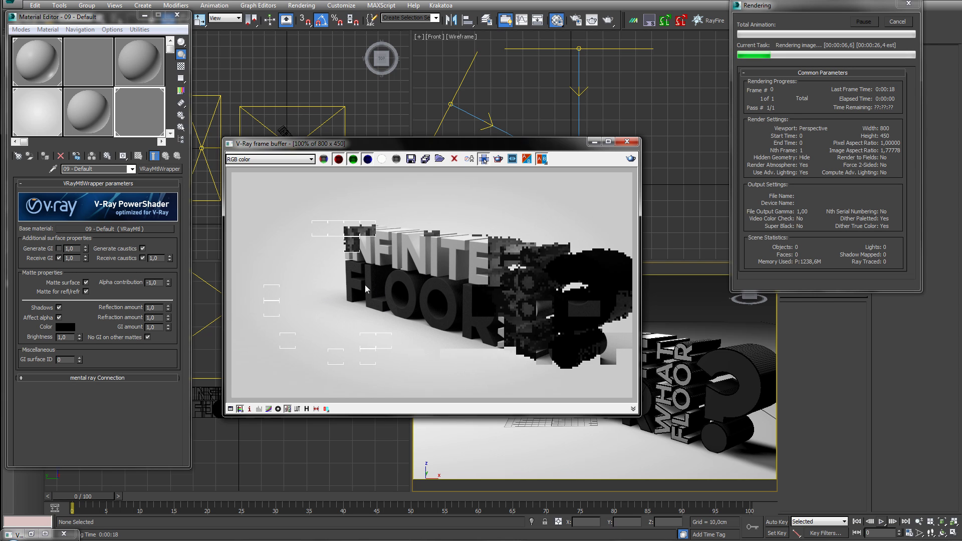
{"action": "key", "text": "Escape"}
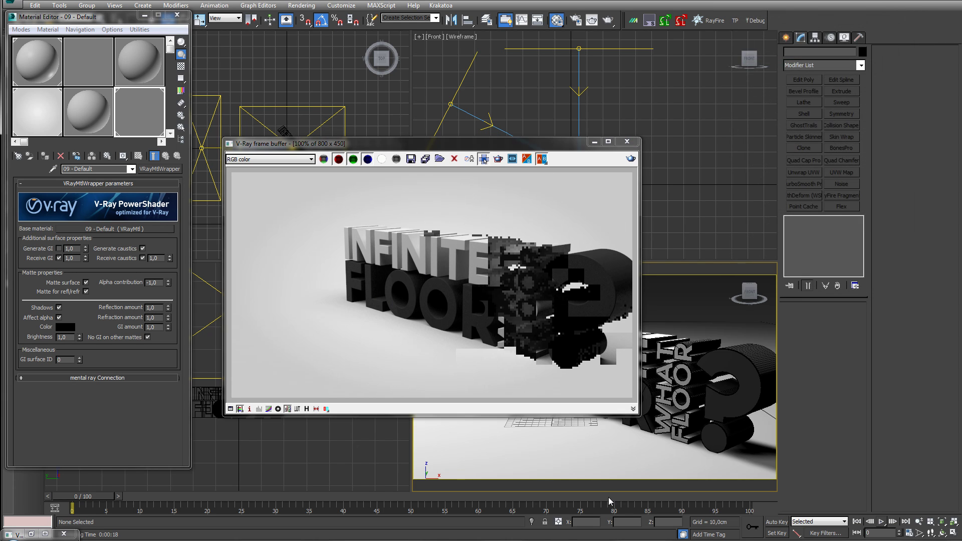
{"action": "left_click", "coordinate": [606, 446]}
{"action": "left_click", "coordinate": [59, 248]}
{"action": "left_click", "coordinate": [630, 159]}
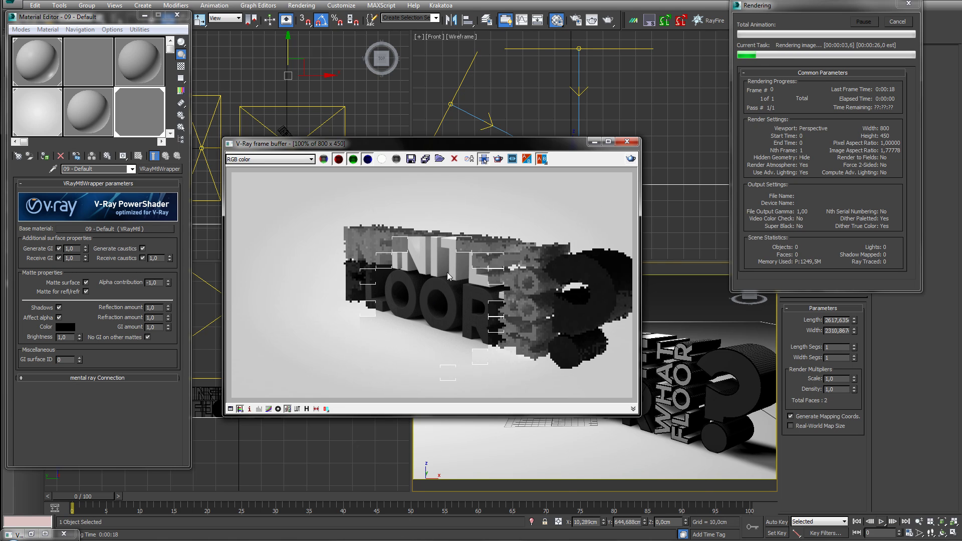
{"action": "left_click", "coordinate": [382, 159]}
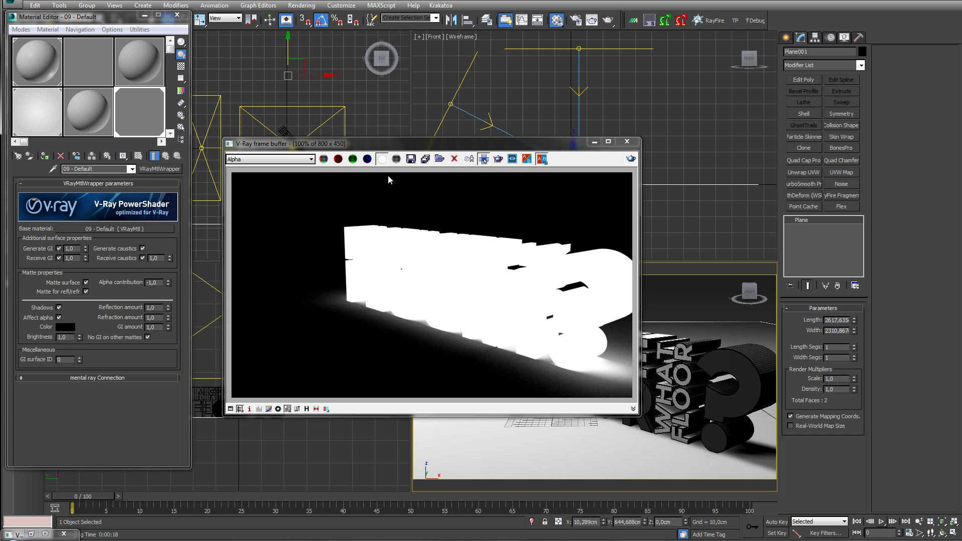
{"action": "left_click", "coordinate": [382, 159]}
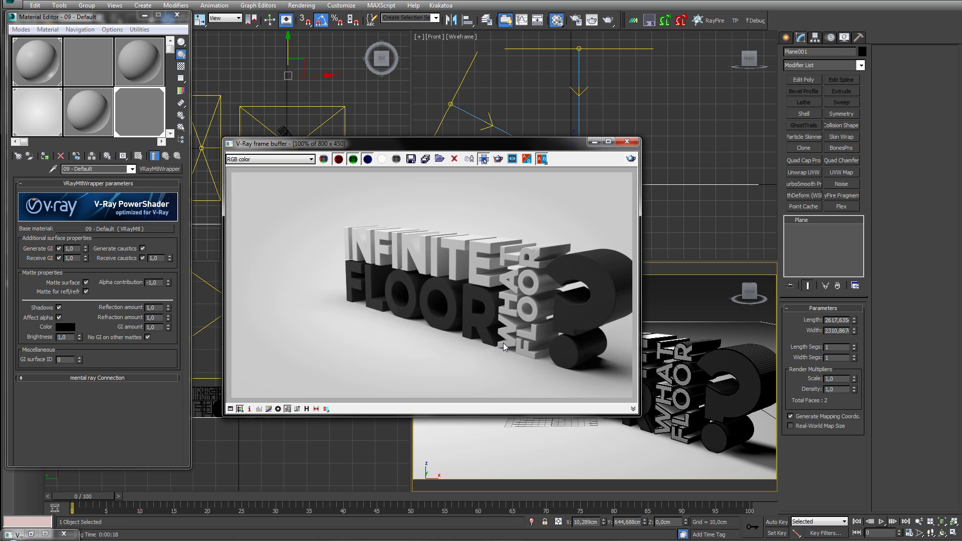
- Close the V-Ray frame buffer and deselect the floor plane
{"action": "left_click", "coordinate": [626, 142]}
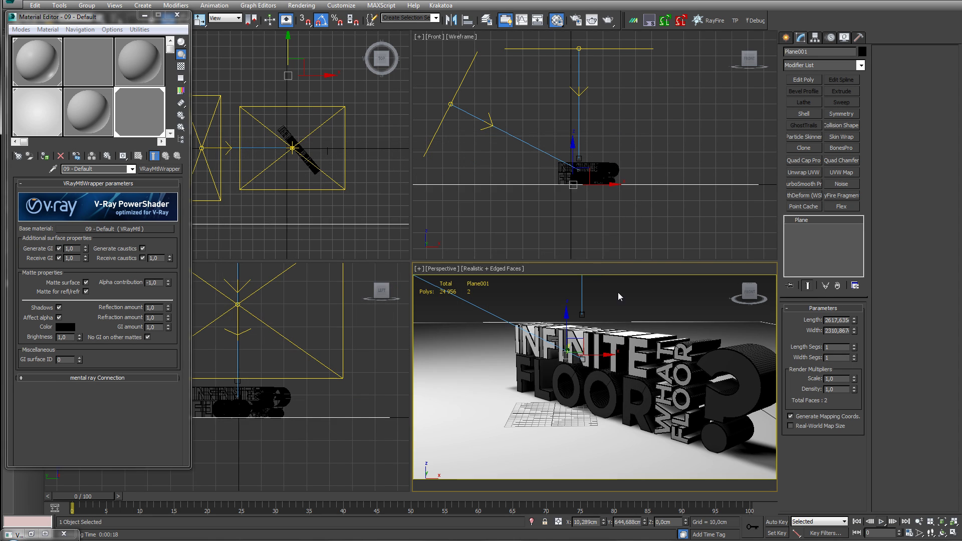
{"action": "left_click", "coordinate": [629, 301]}
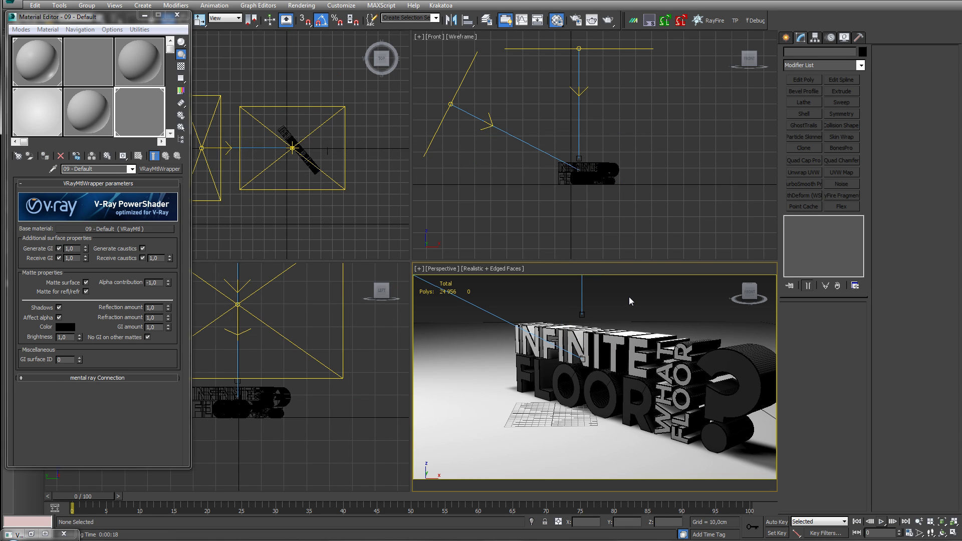